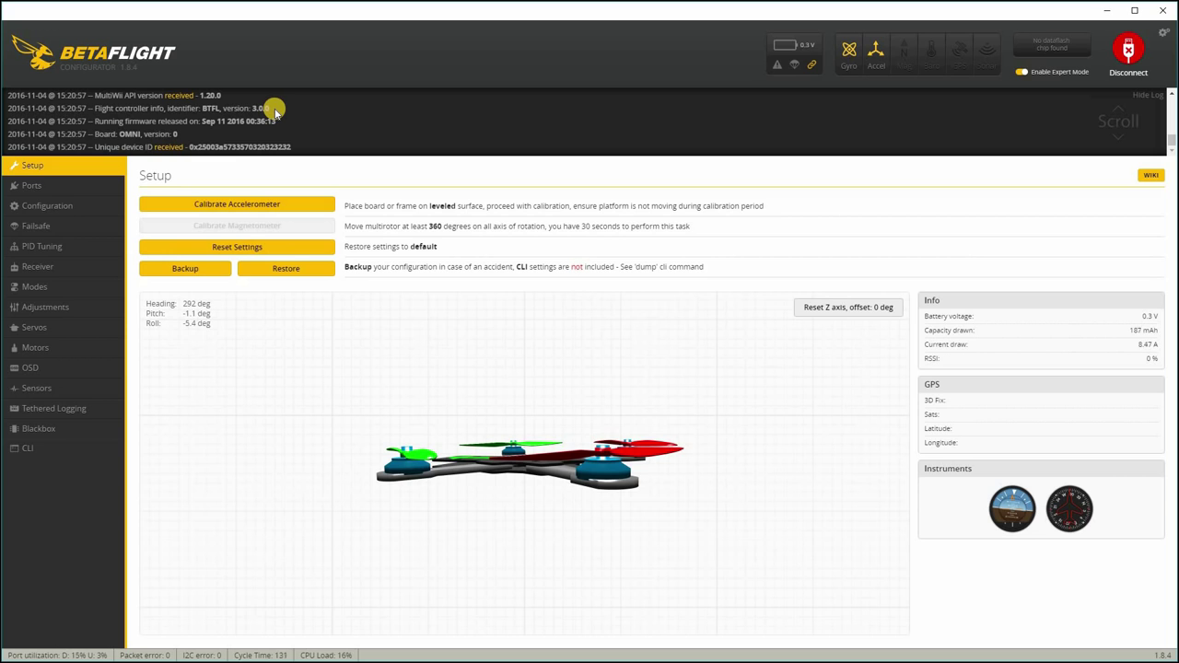
click(1134, 48)
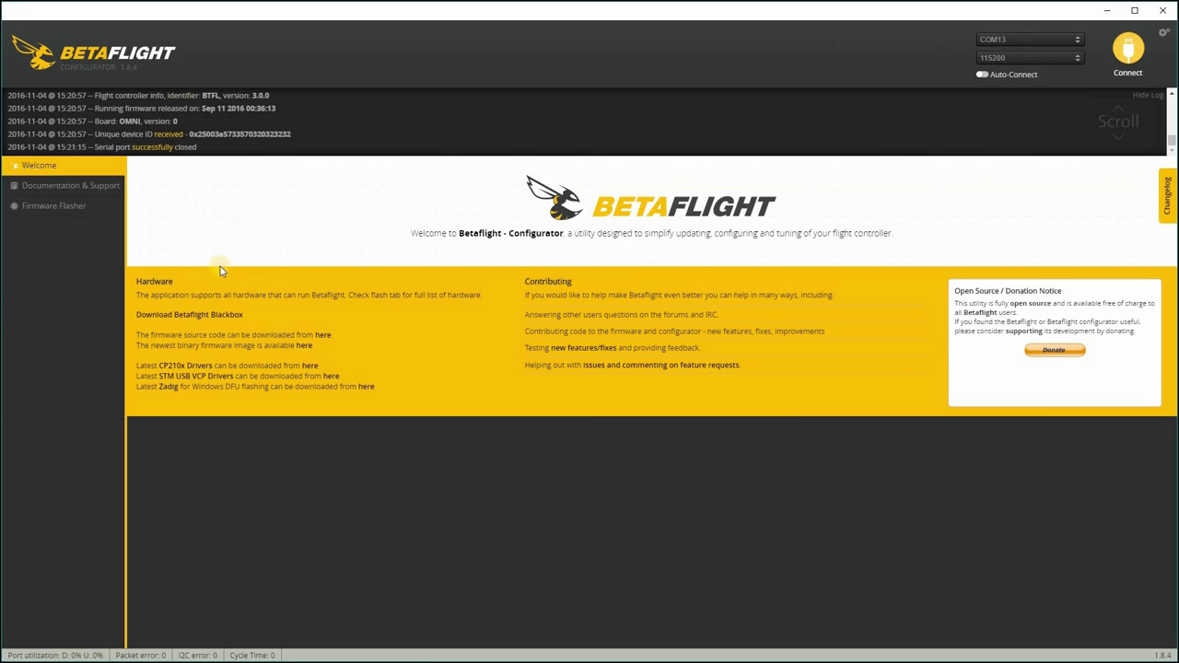
click(82, 206)
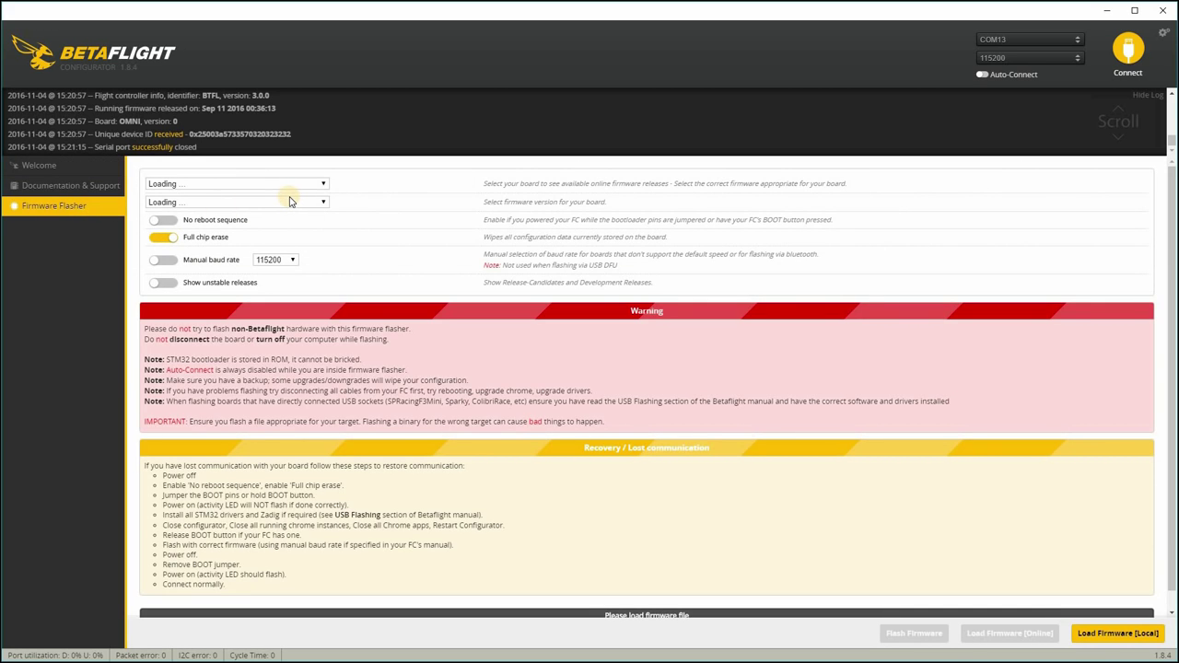
click(322, 184)
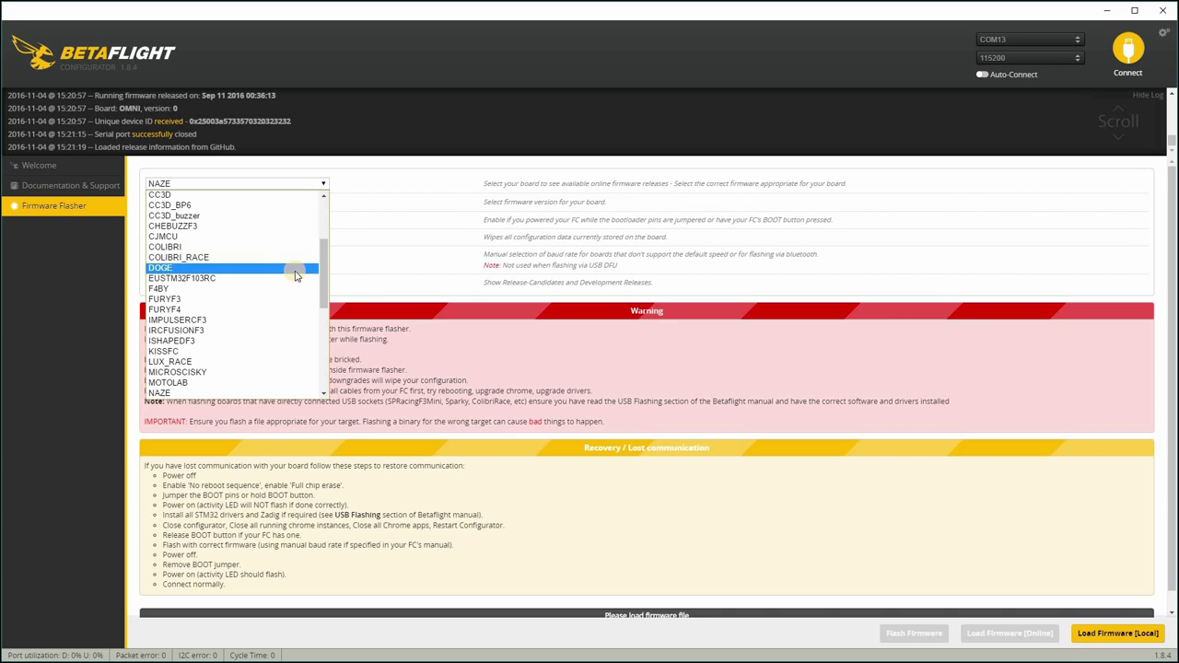
scroll(296, 275, down, 5)
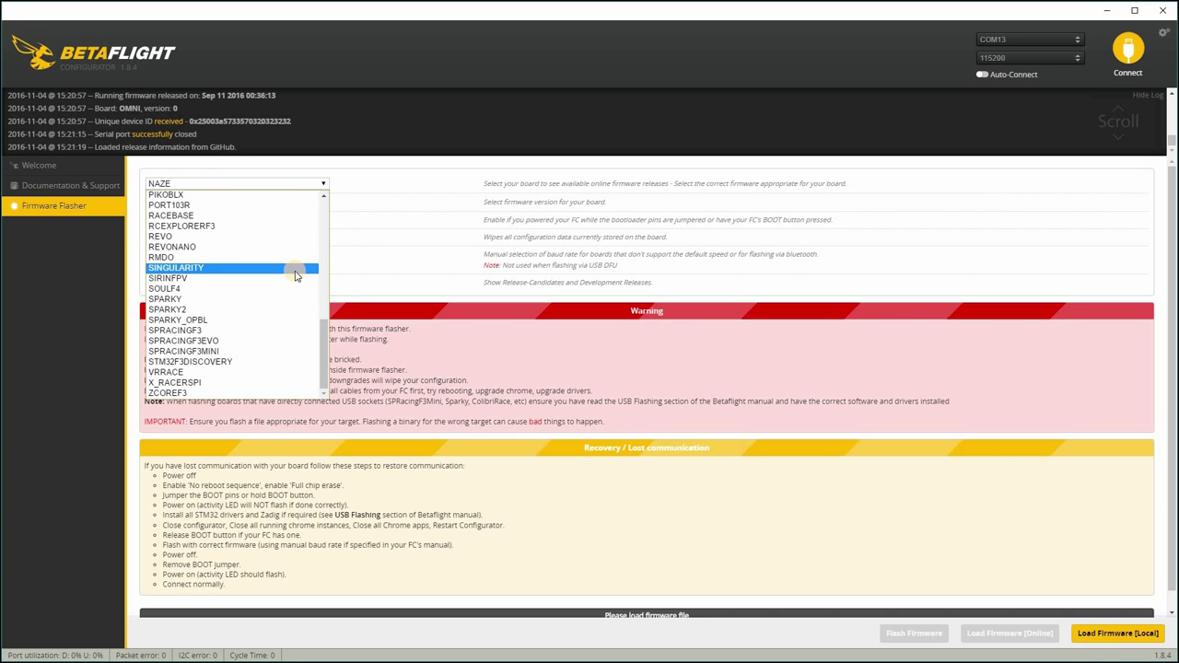
scroll(295, 276, up, 5)
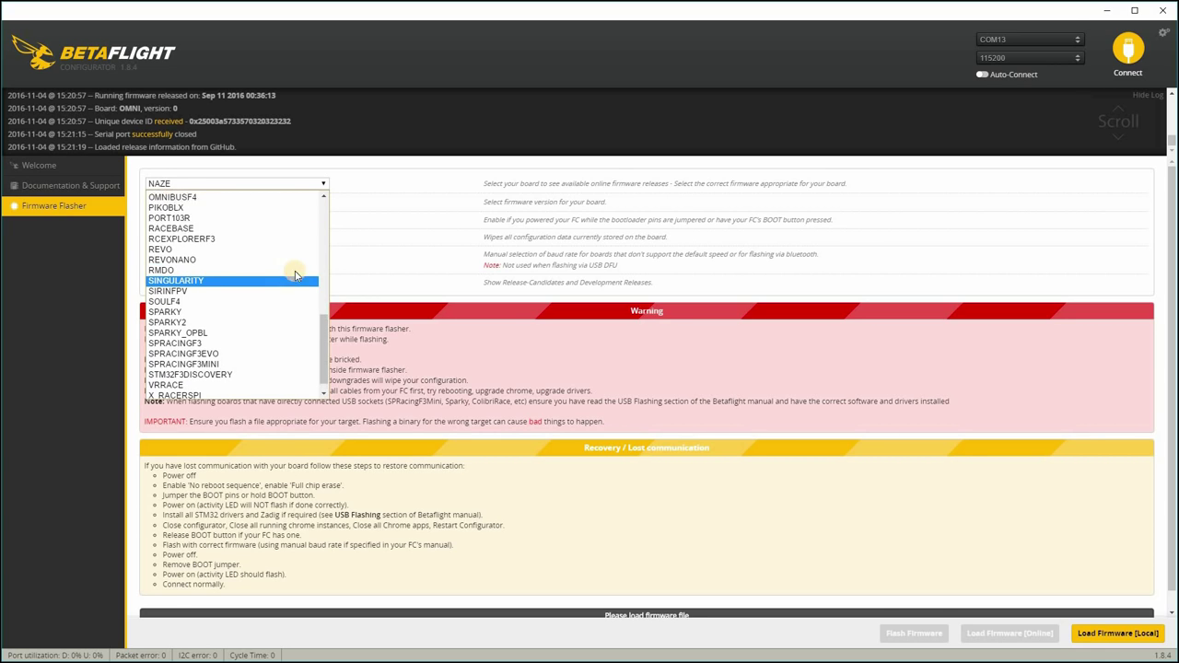
scroll(295, 275, down, 4)
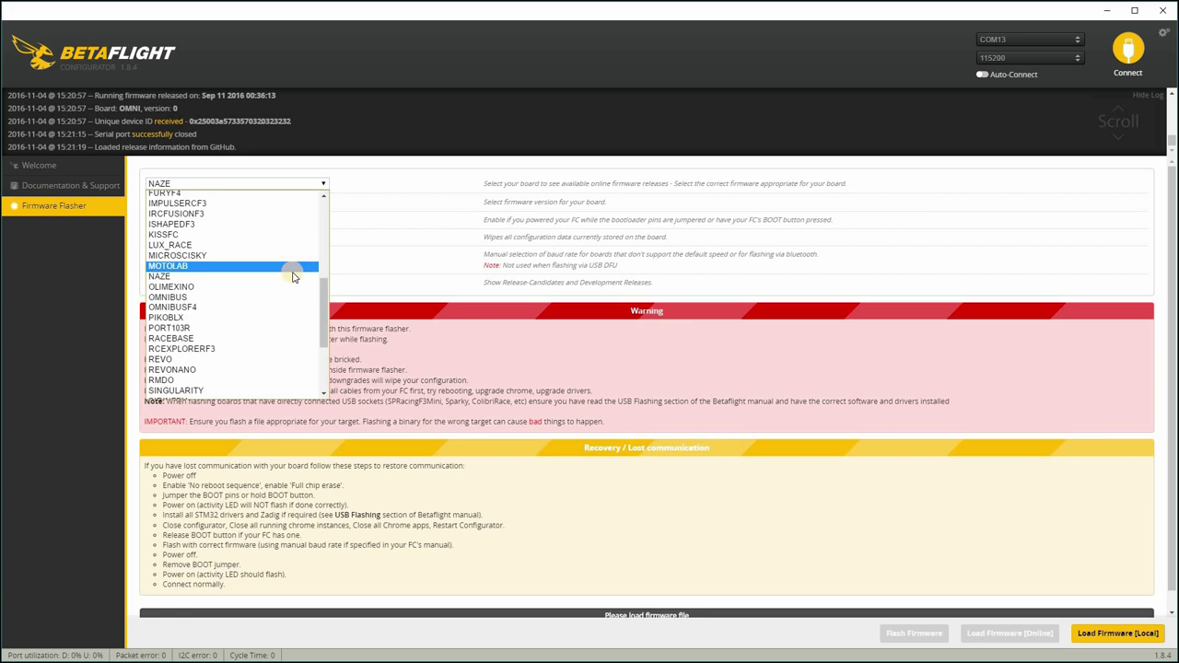
click(246, 297)
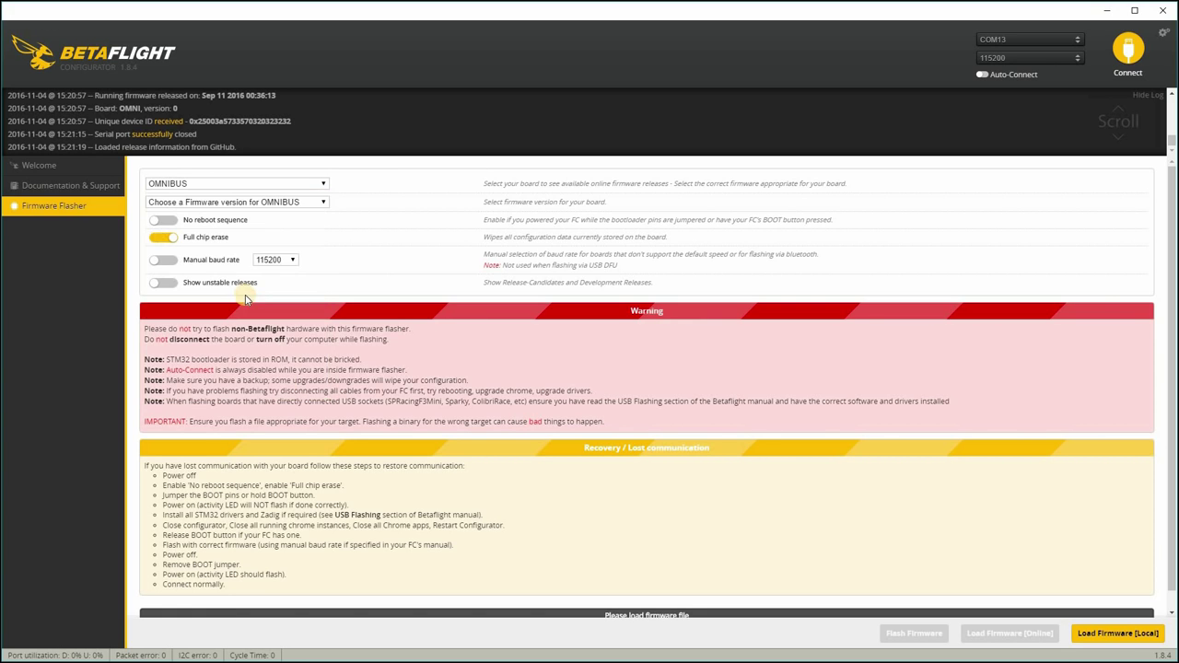
click(316, 204)
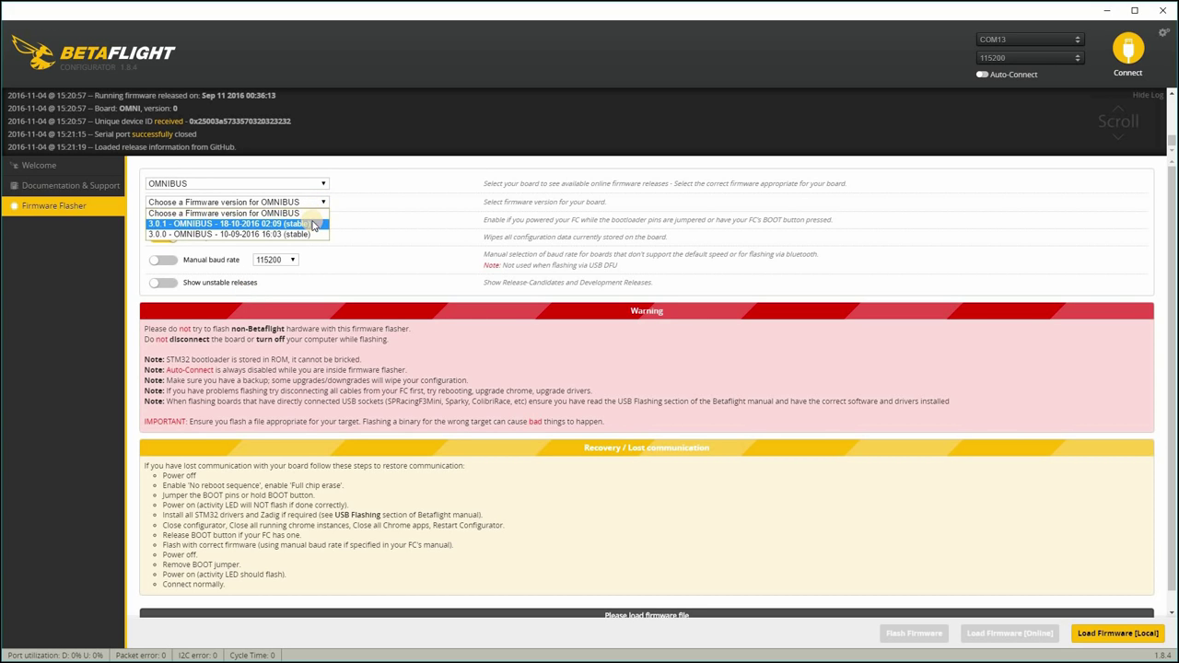
click(311, 224)
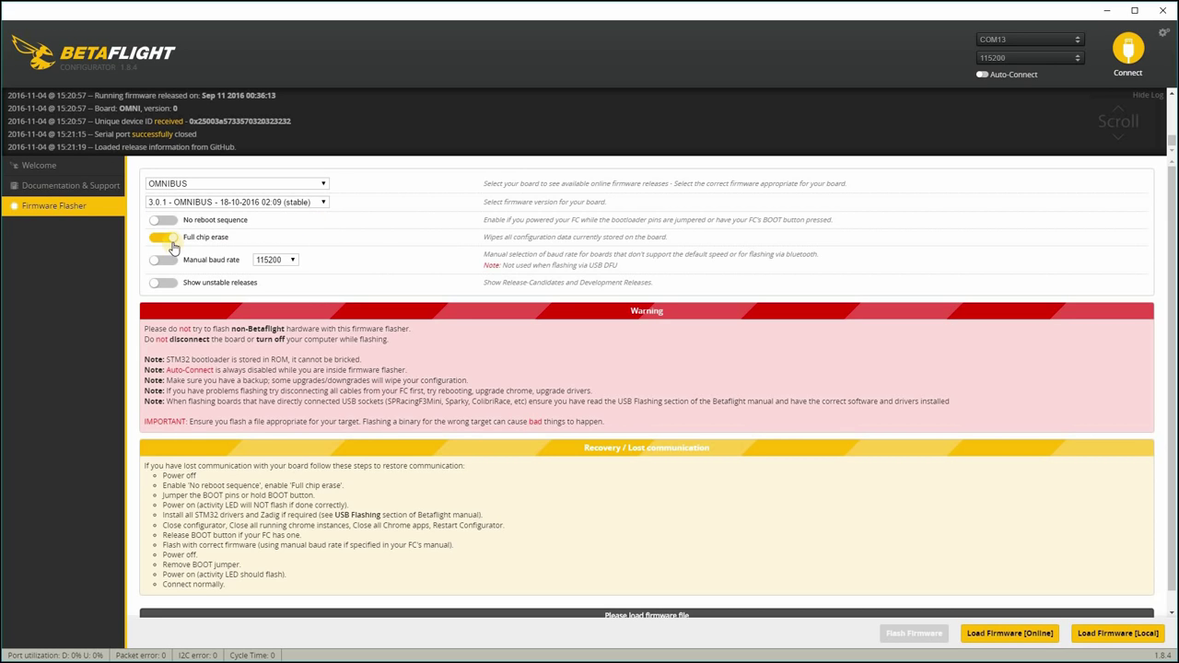
Step: Enable the manual baud rate for flashing and set it to 256000
click(166, 261)
click(287, 261)
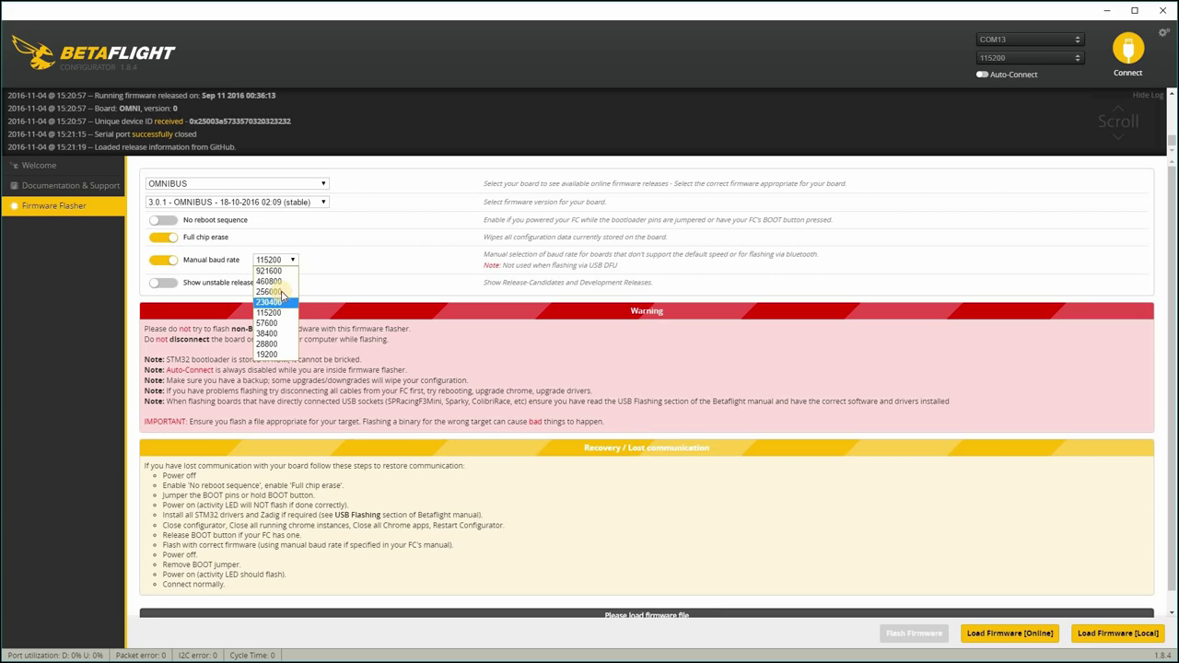
click(271, 292)
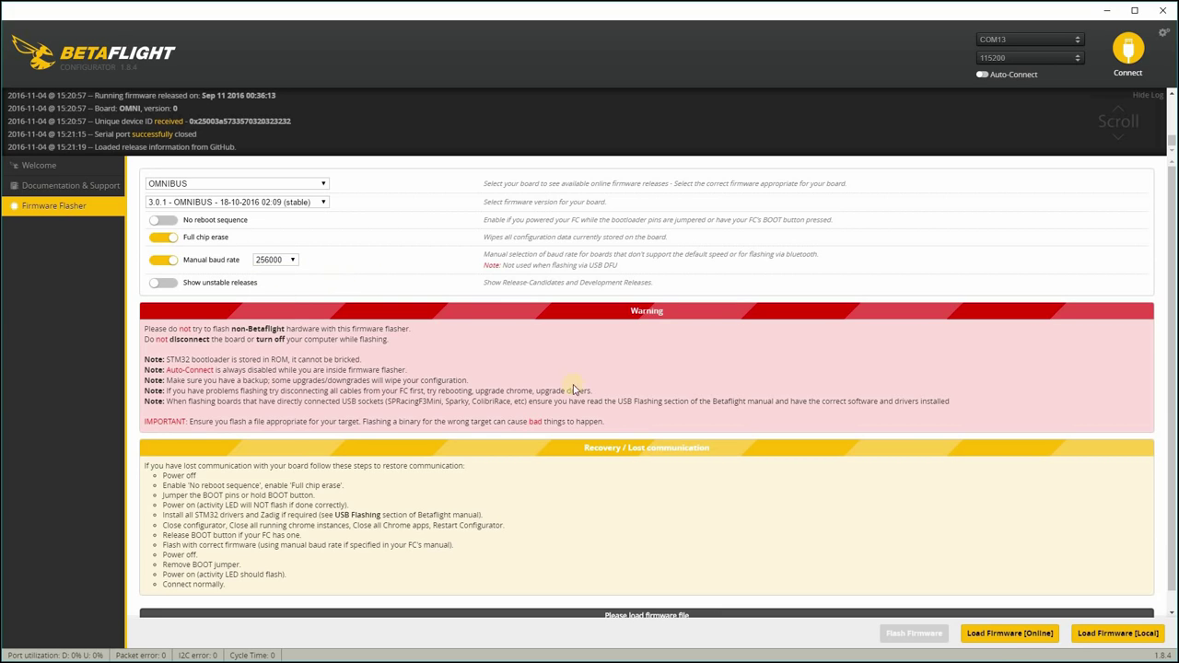
Step: Load the selected firmware from the online source and flash it to the board
click(1004, 635)
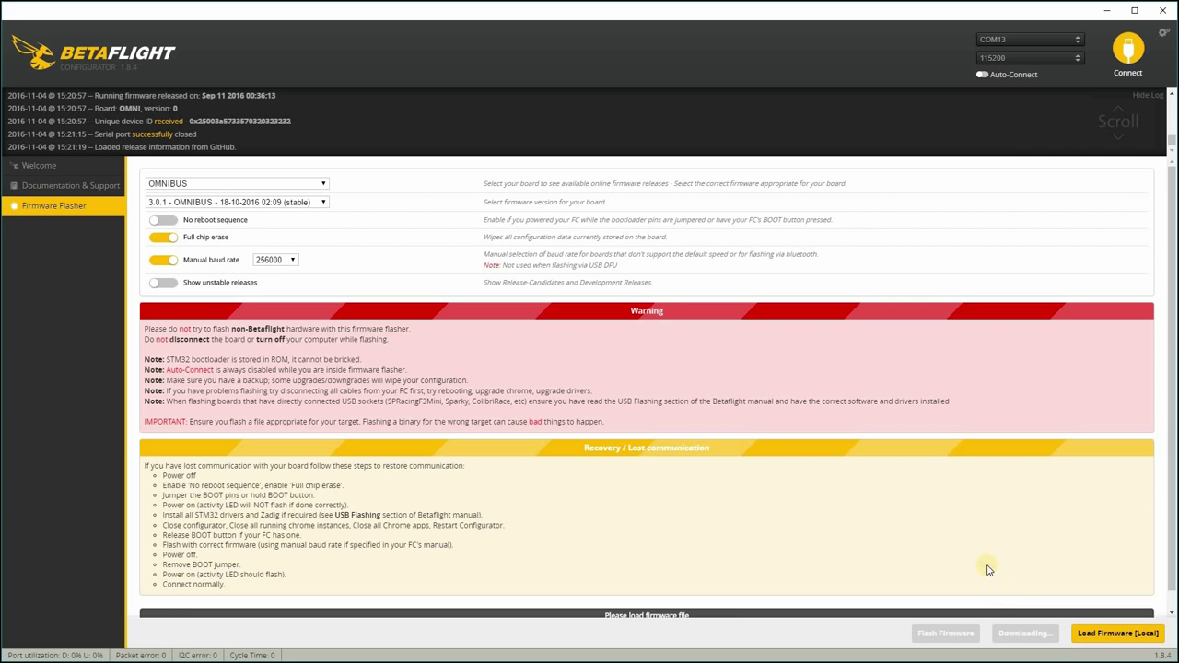
scroll(944, 580, down, 1)
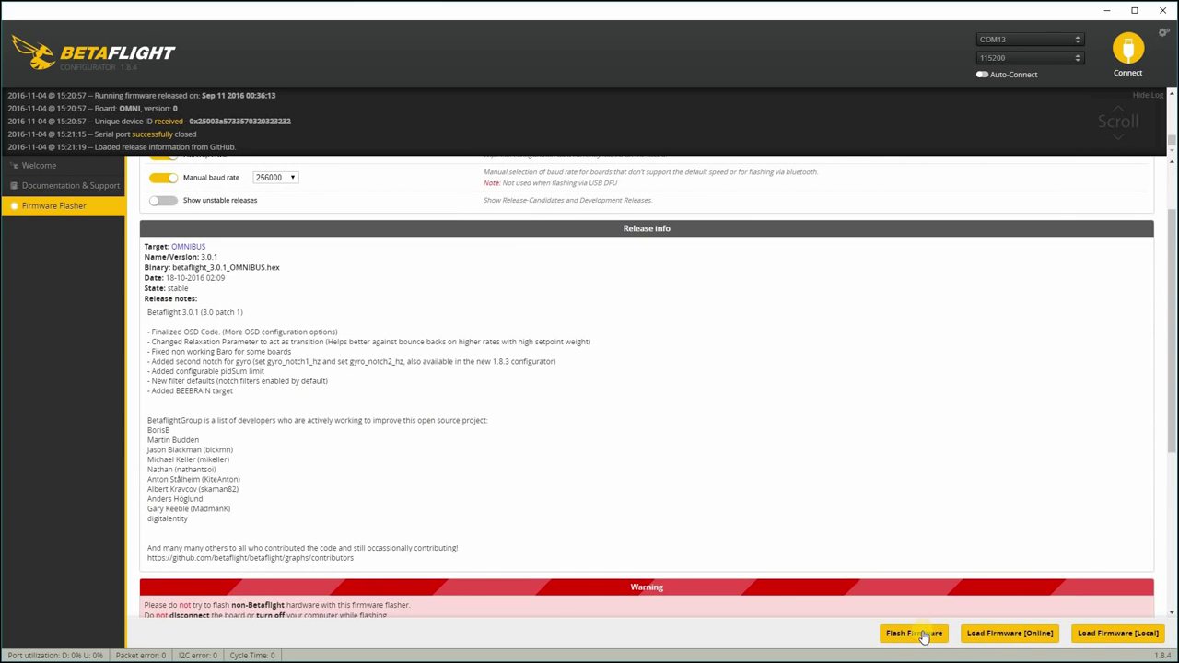
click(916, 634)
scroll(829, 628, down, 4)
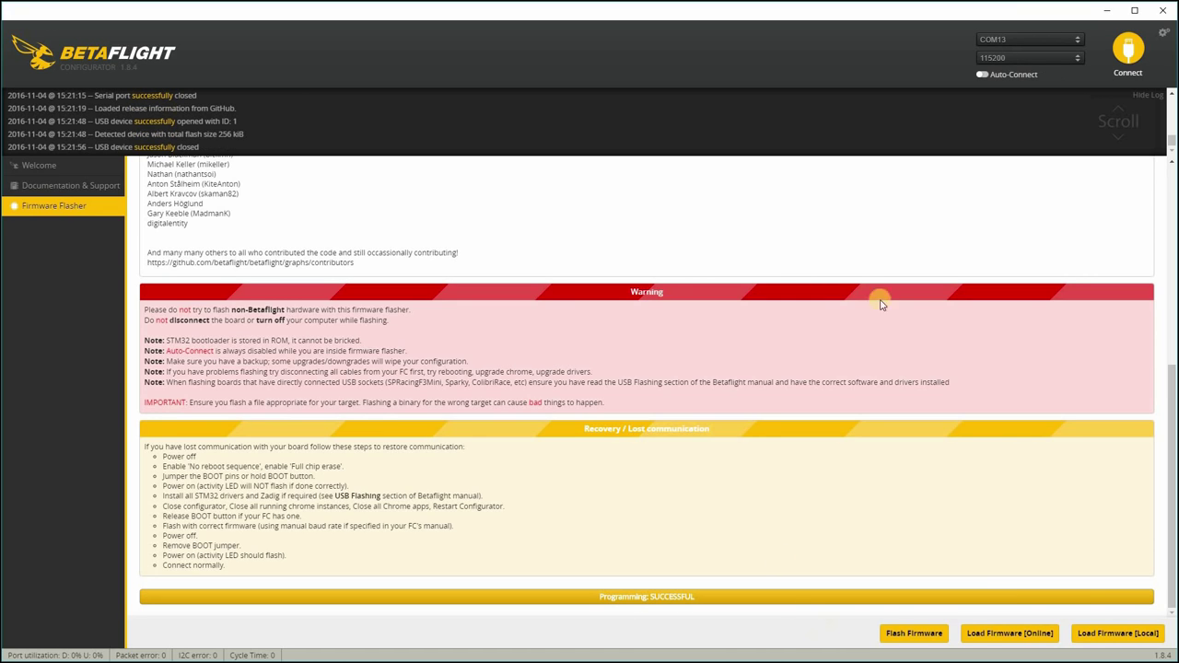
Step: Reconnect to the flight controller and calibrate its accelerometer
click(1138, 50)
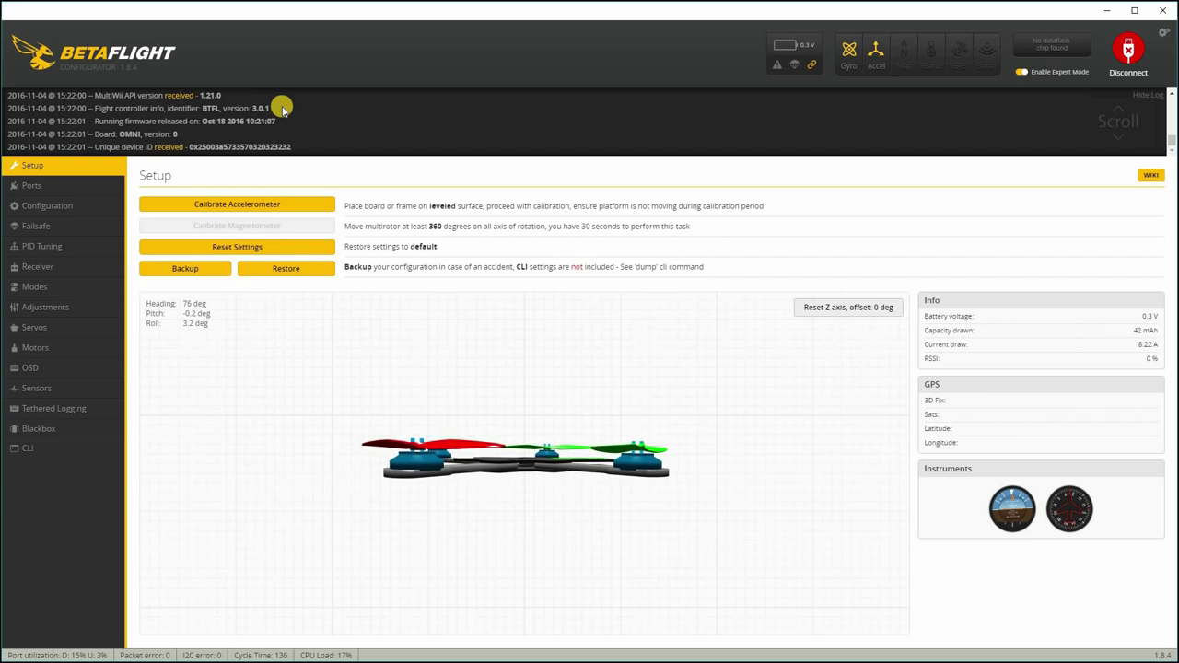
click(255, 204)
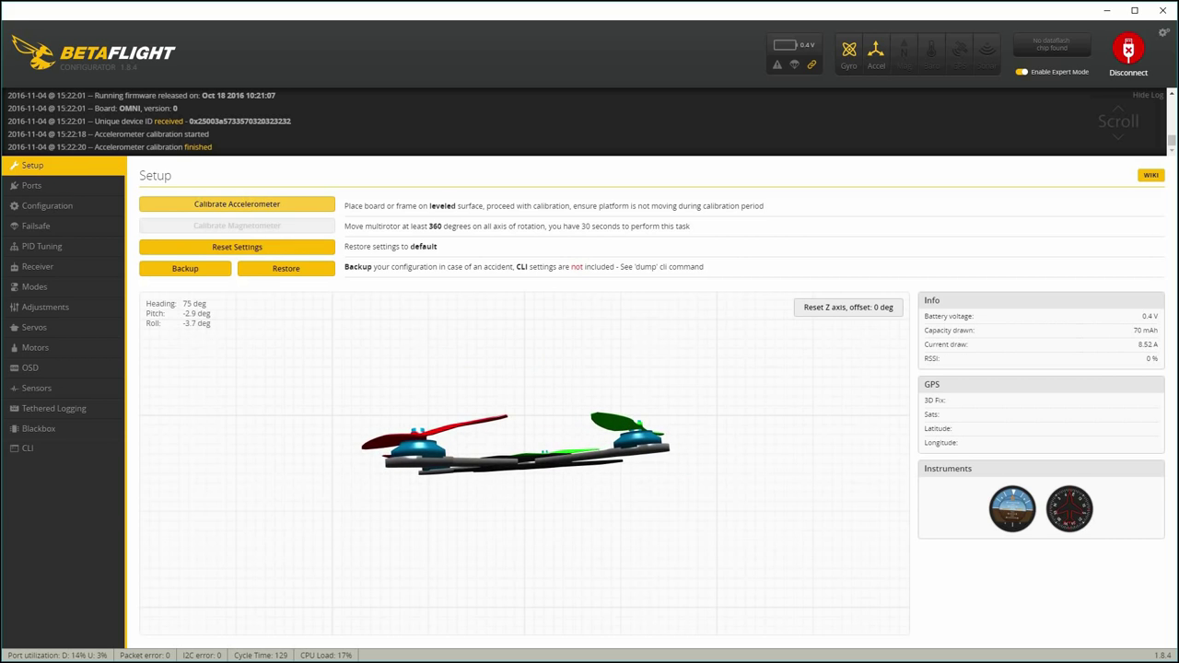
Step: Review the Ports, Configuration, Failsafe, PID Tuning, Receiver, Modes and Adjustments settings of the flashed board
click(27, 185)
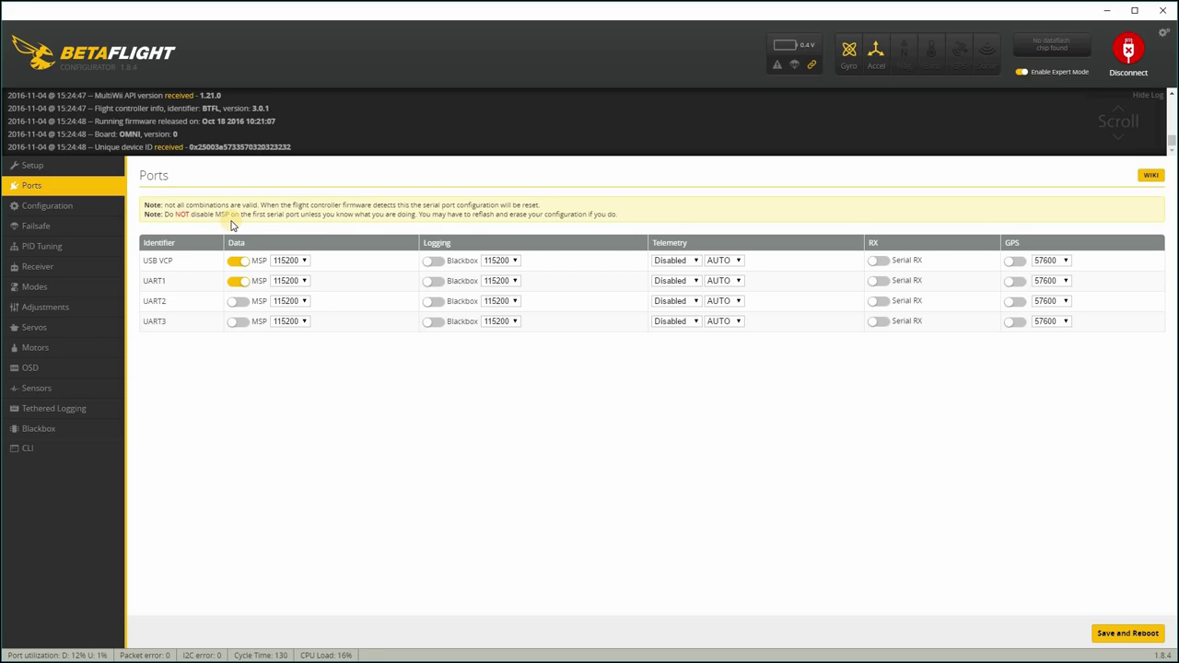
click(95, 206)
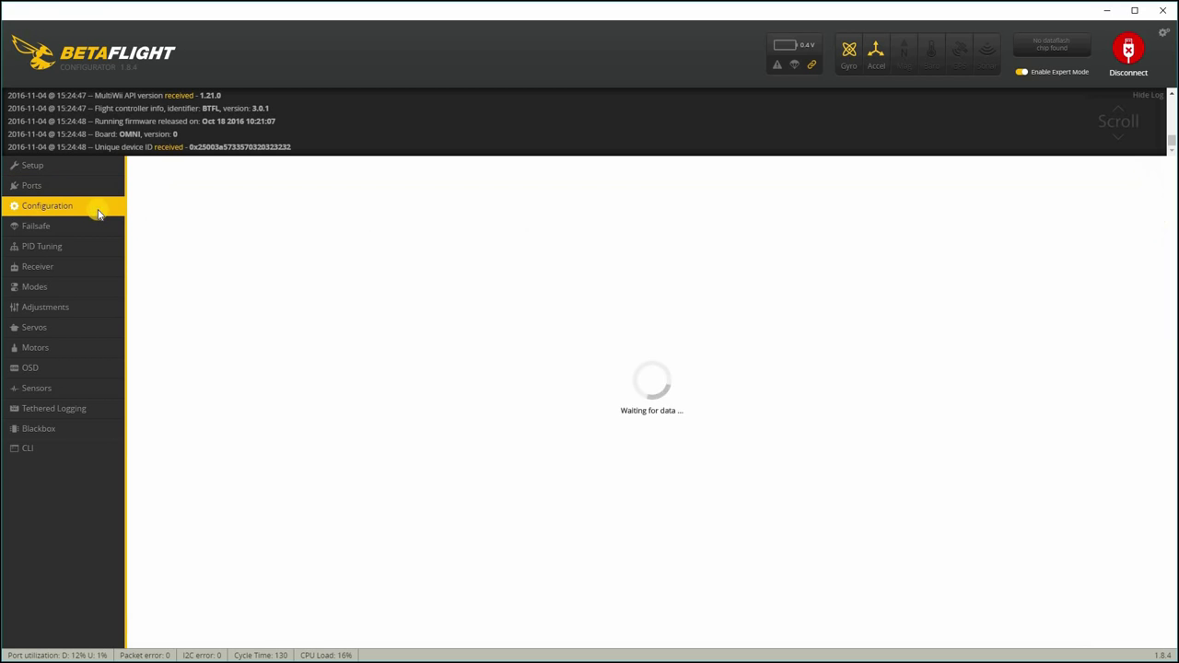
scroll(937, 257, down, 3)
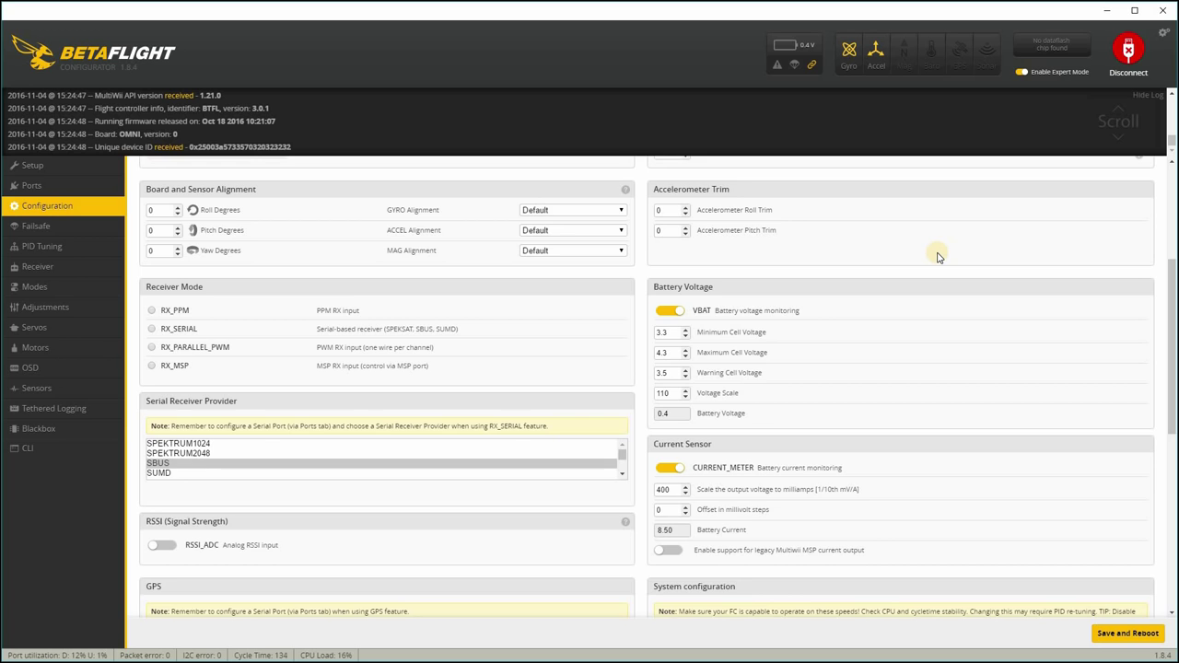
scroll(937, 257, down, 4)
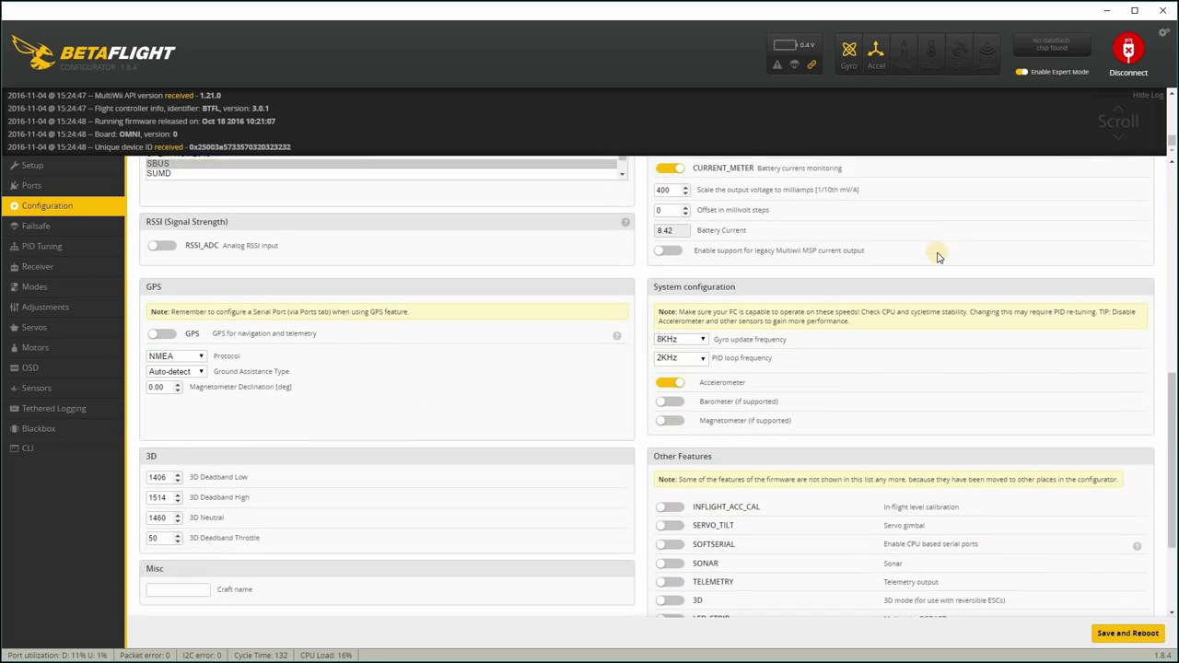
scroll(938, 257, down, 3)
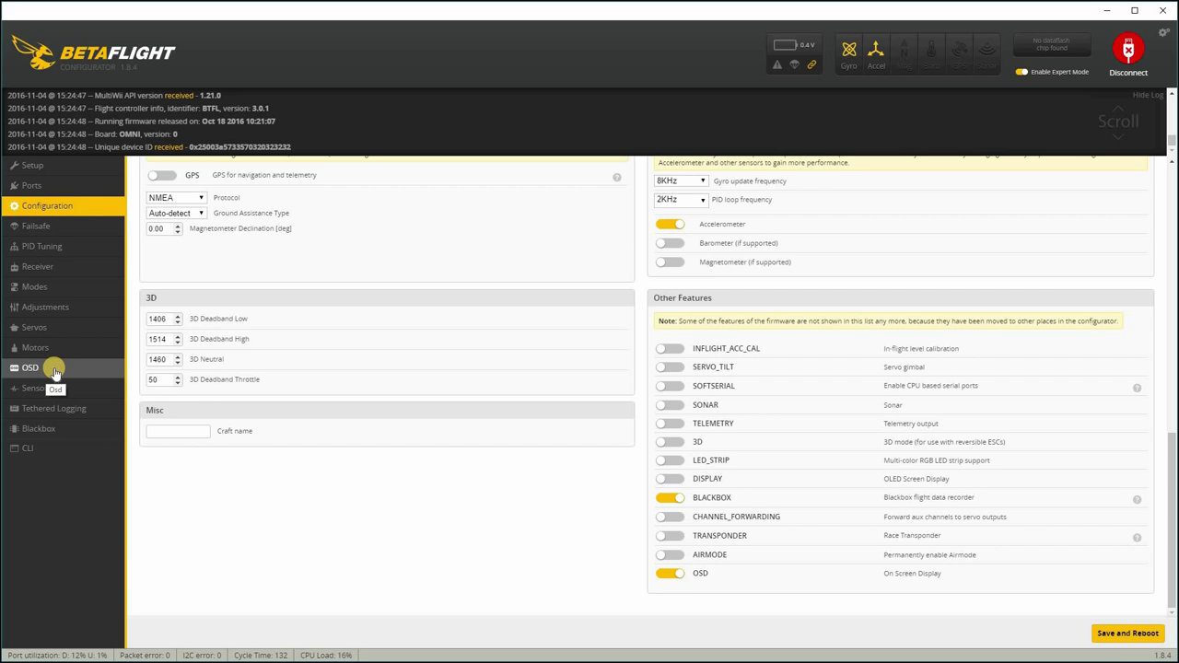
click(67, 228)
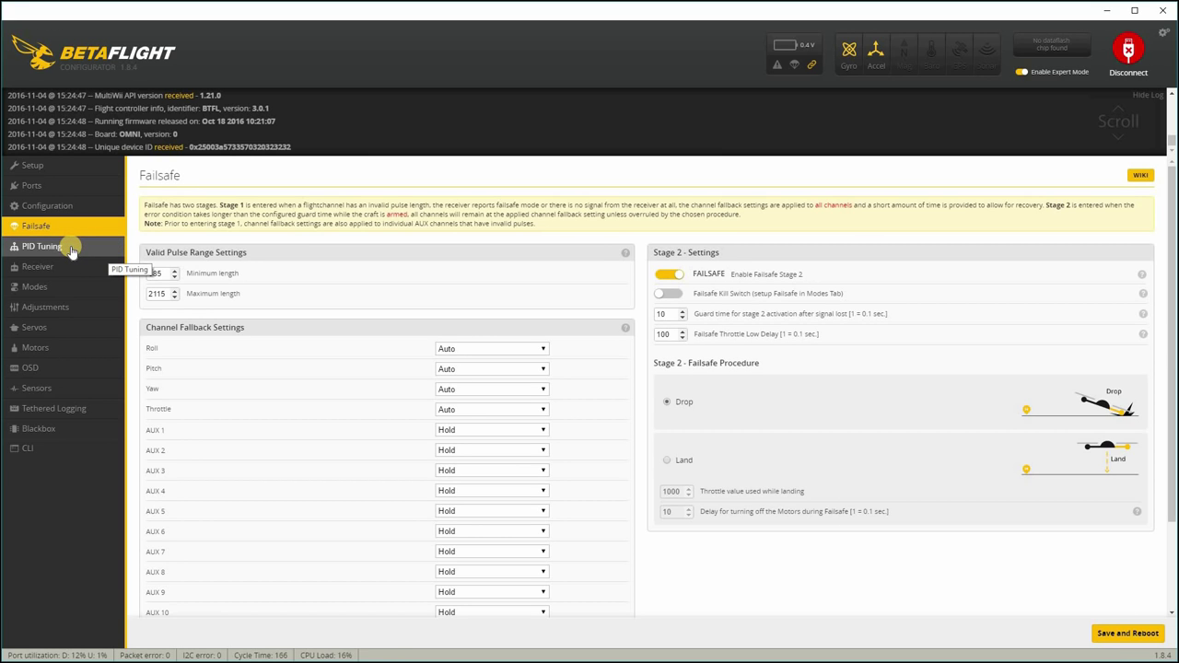
click(70, 247)
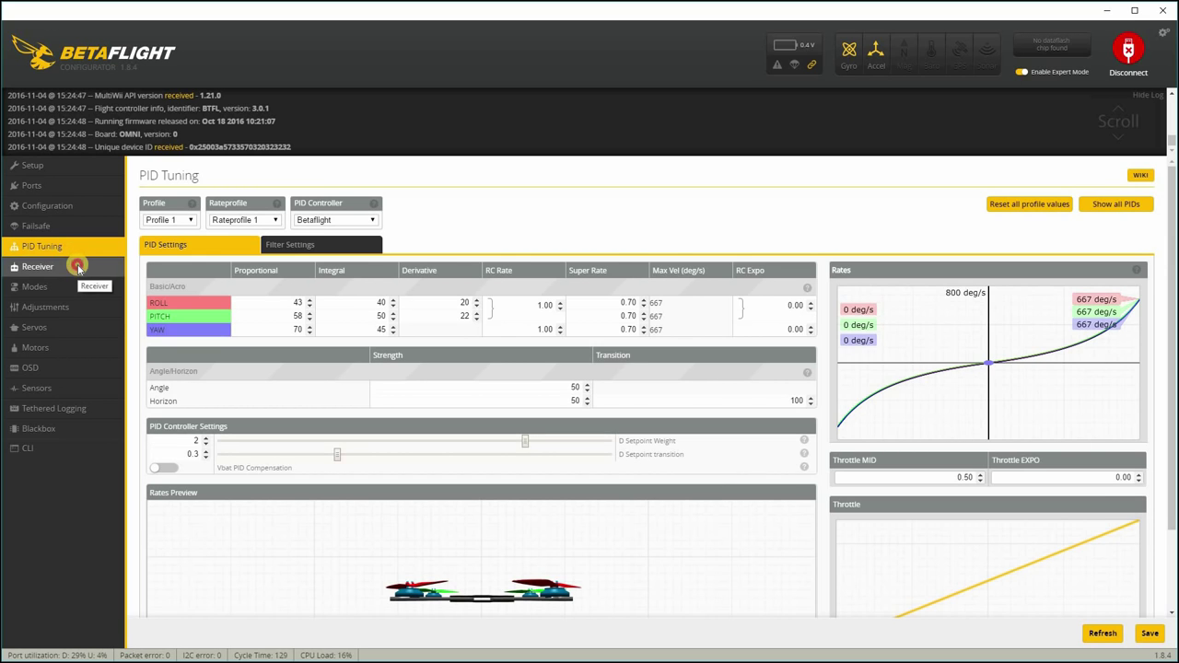
click(79, 268)
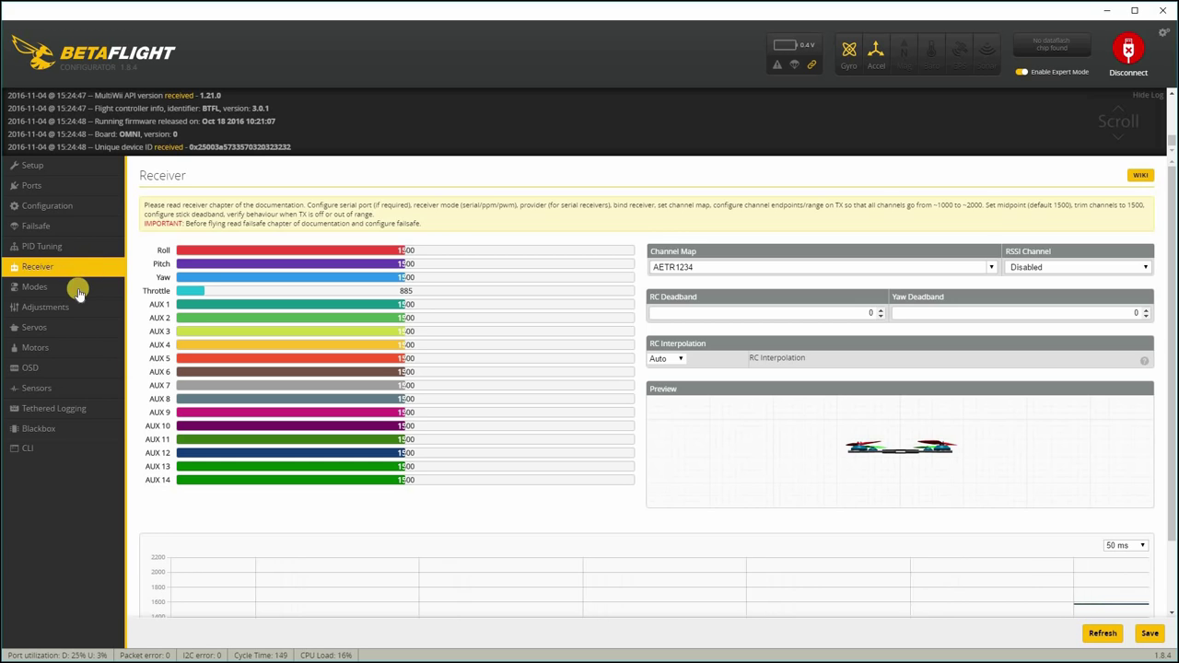
click(79, 291)
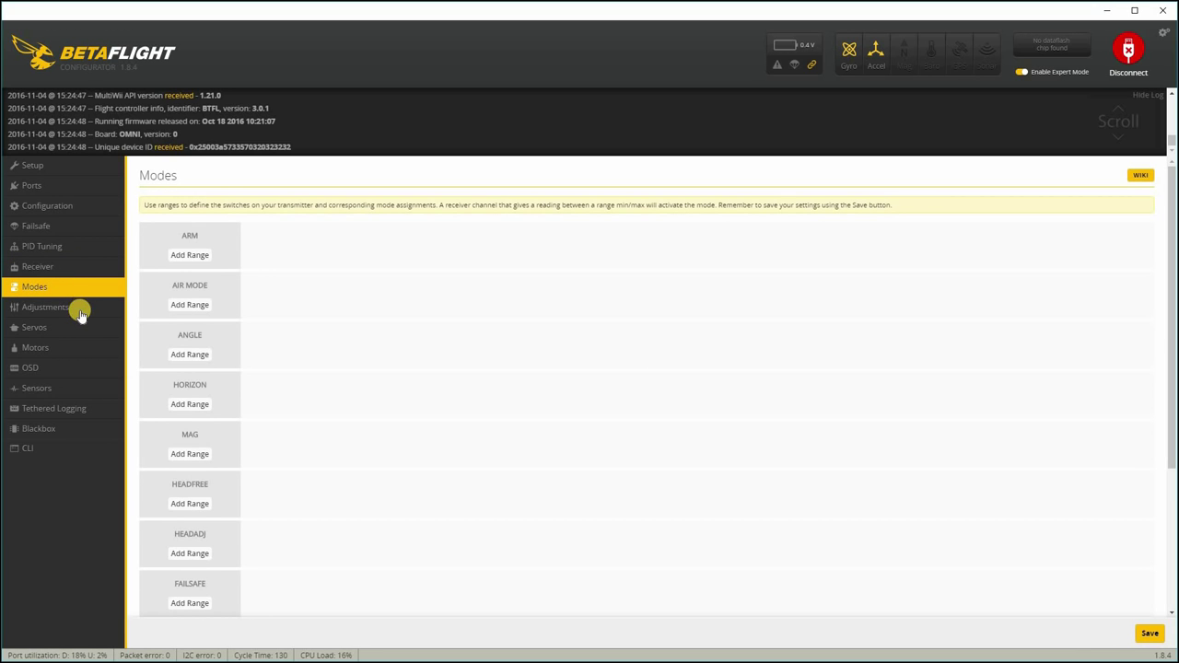
click(80, 311)
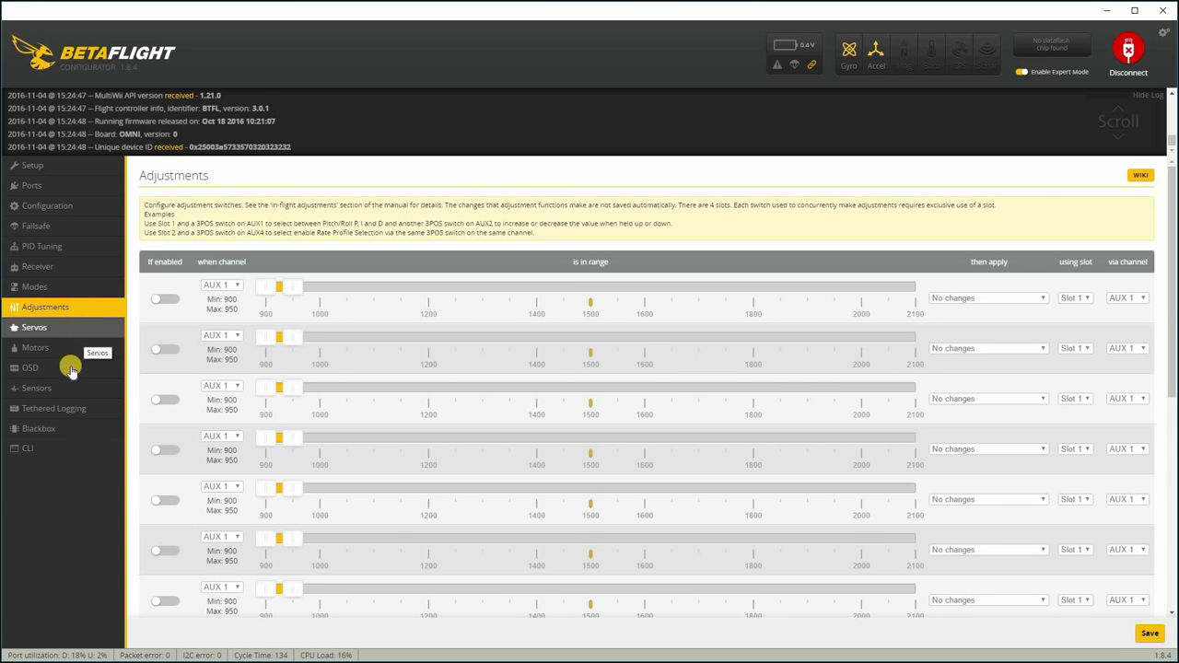
Step: In the OSD settings, turn off the Rssi Value, Artificial Horizon, Horizon Sidebars, Ontime and Flymode elements
click(71, 367)
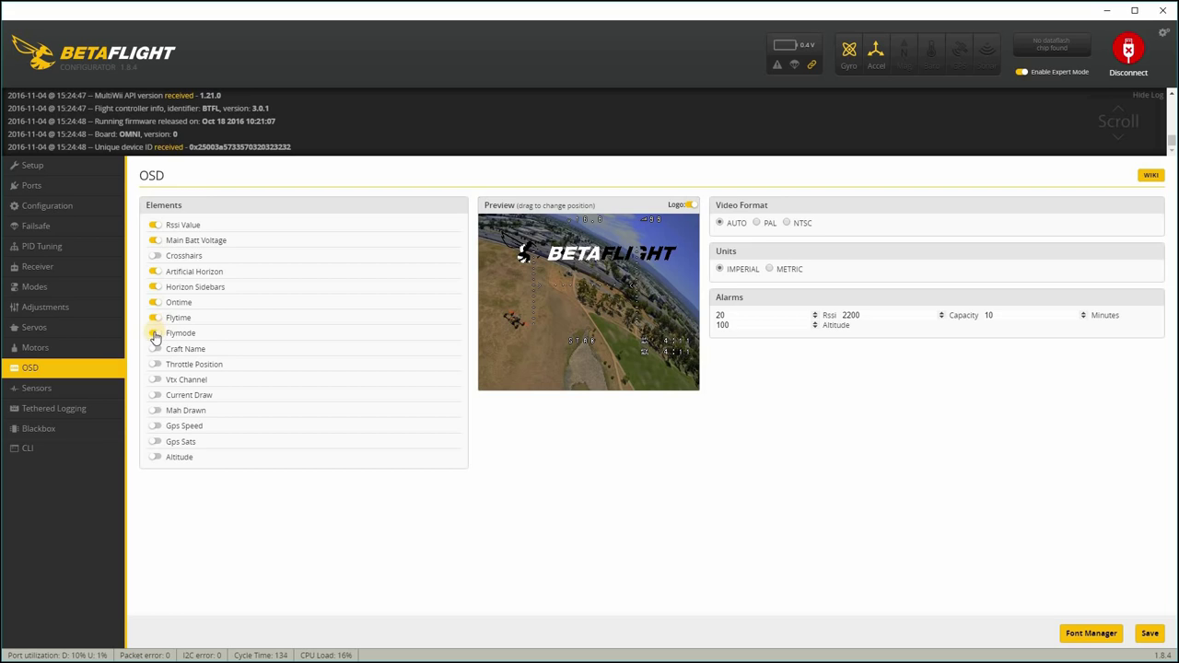
click(156, 311)
click(155, 285)
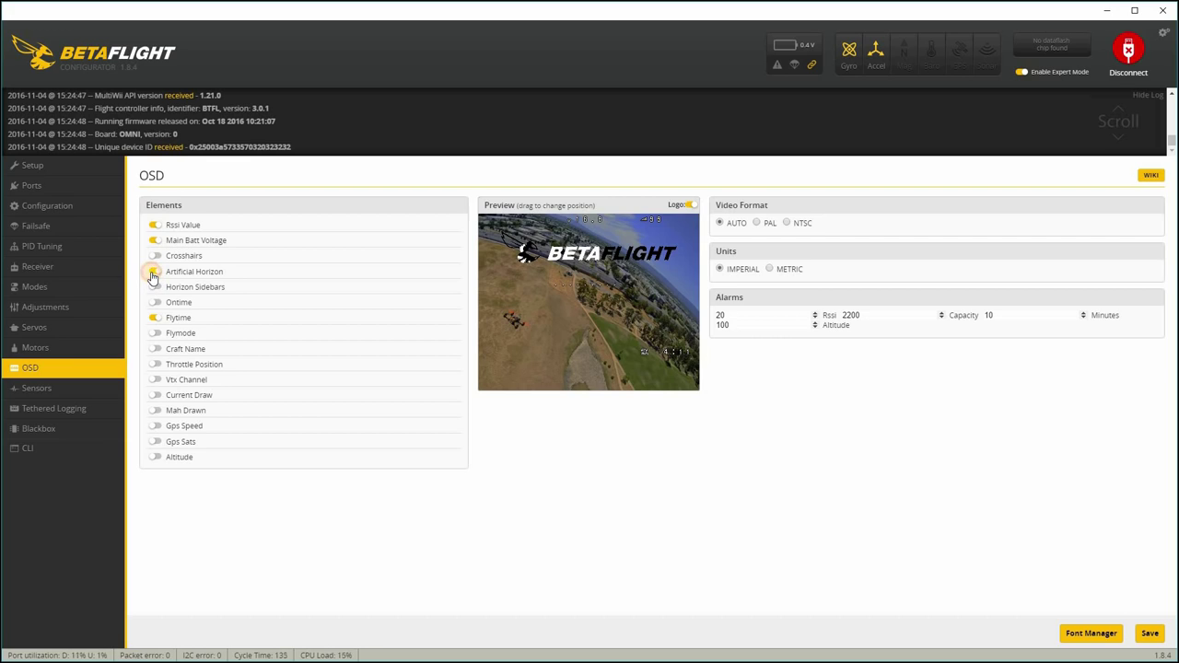
click(155, 272)
click(155, 240)
click(153, 226)
click(154, 241)
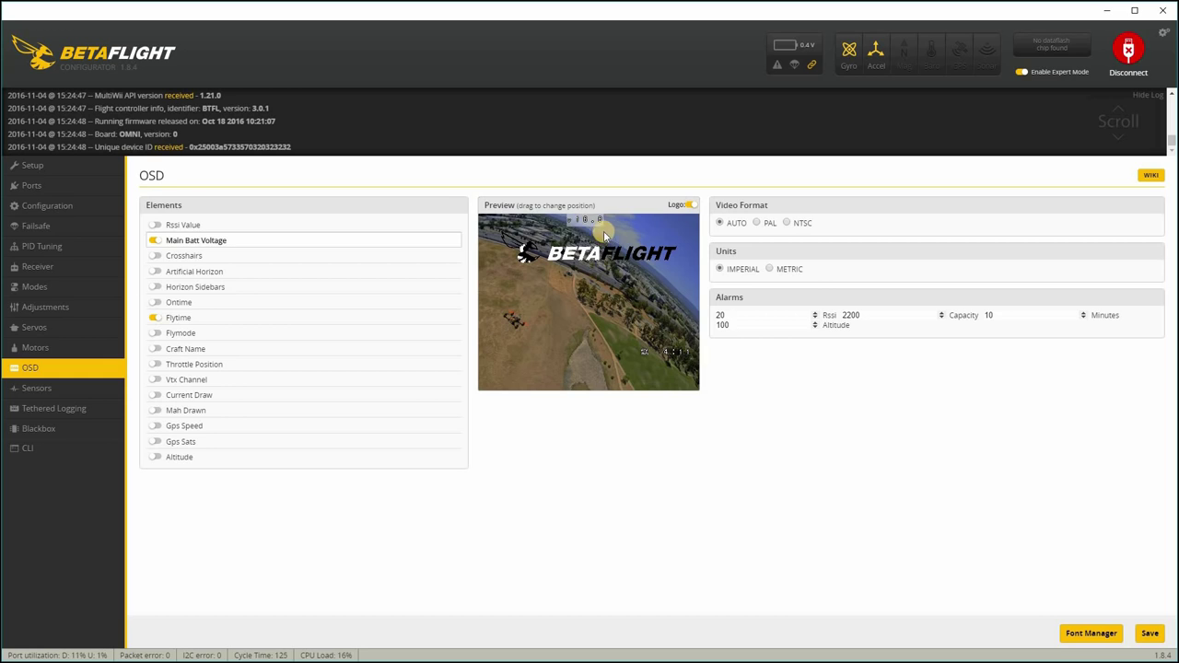
Step: Move the battery voltage to the lower-left corner of the OSD preview and the fly time to its lower-right edge
drag(588, 221, 489, 370)
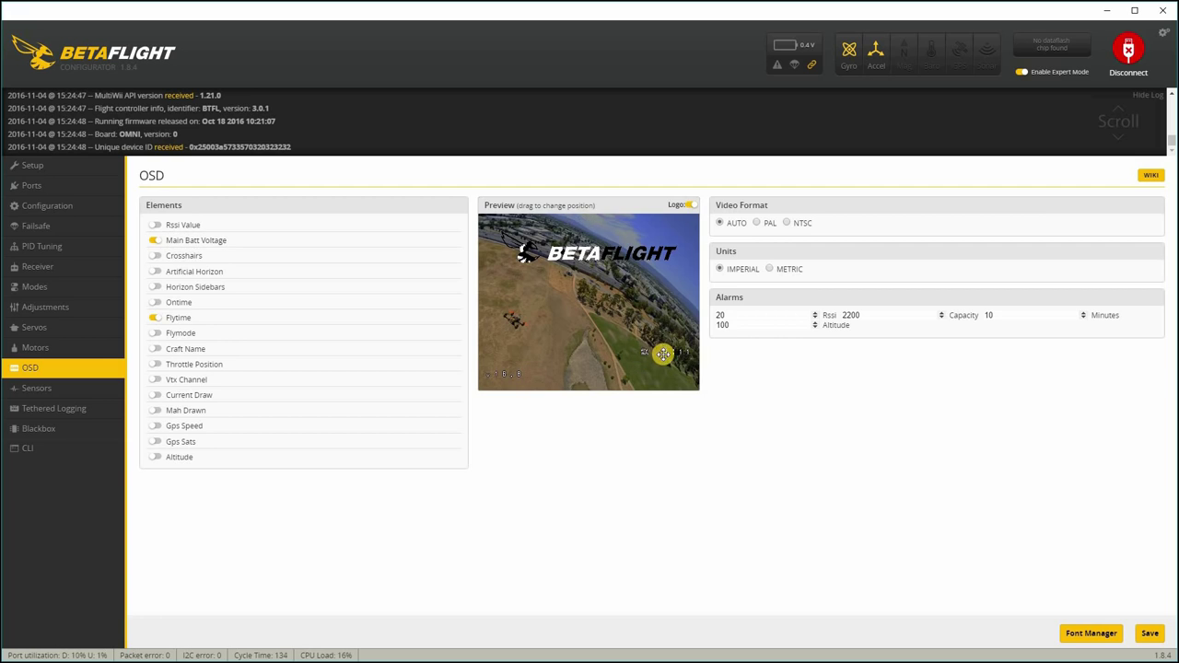
drag(658, 354, 654, 385)
drag(512, 374, 483, 381)
Step: View the font presets in the OSD Font Manager, close it and save the OSD settings
click(1093, 635)
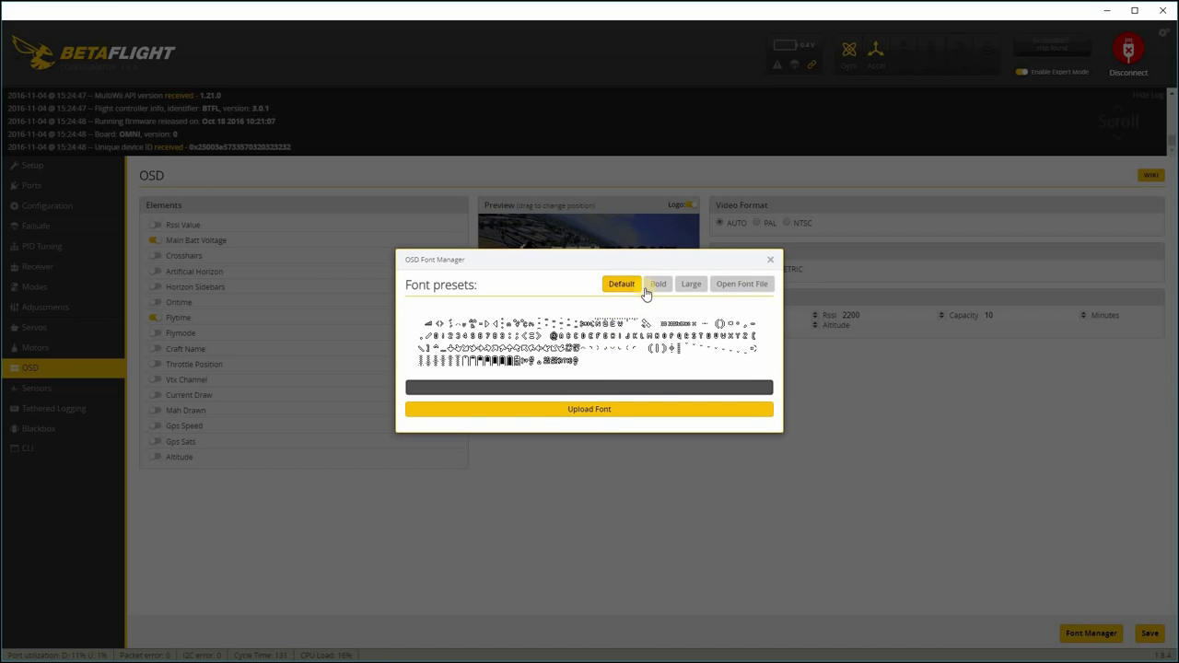
click(770, 259)
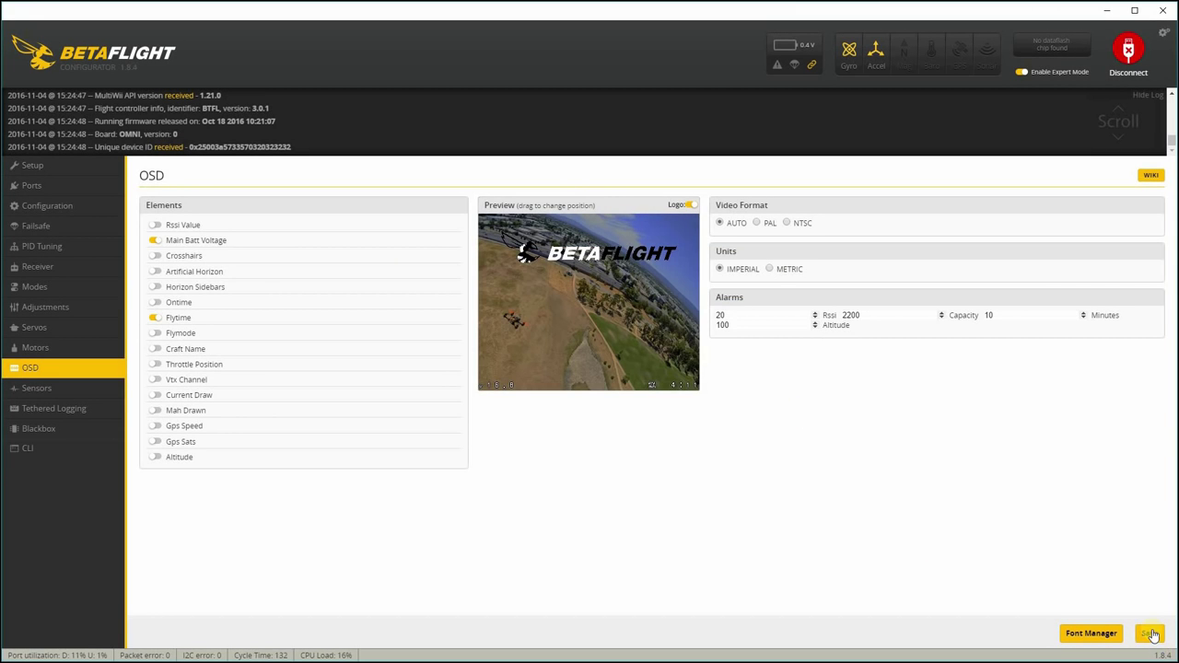
click(1152, 634)
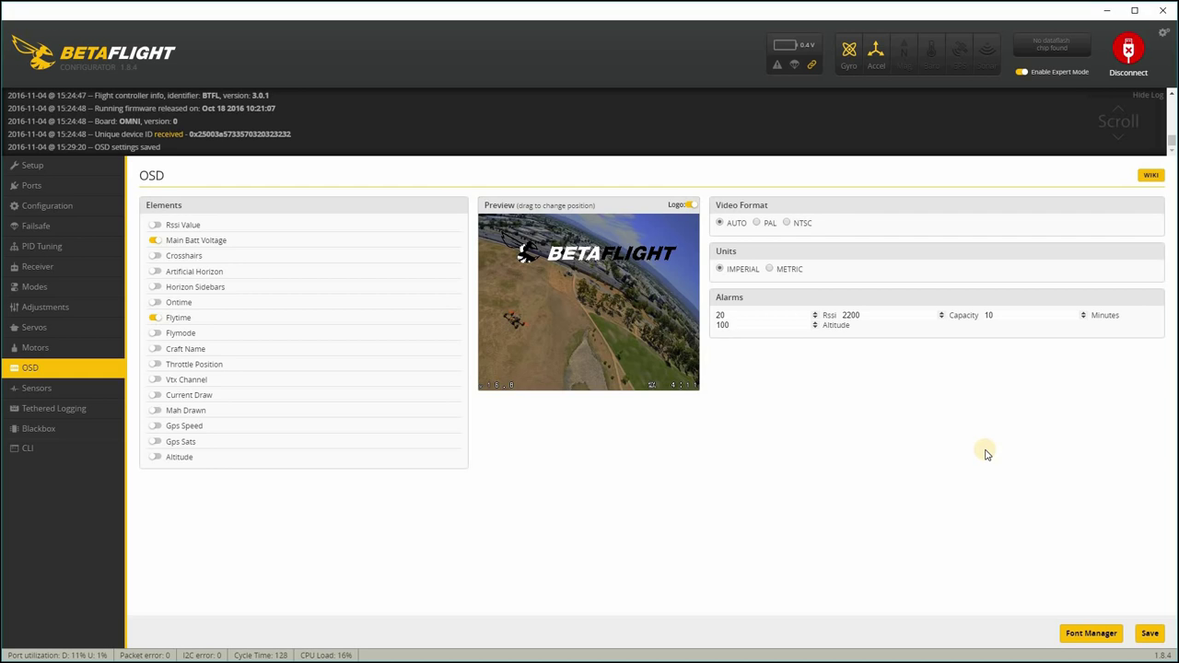
Step: Reconnect to the flight controller and check the logging device options in the Blackbox configuration
click(54, 435)
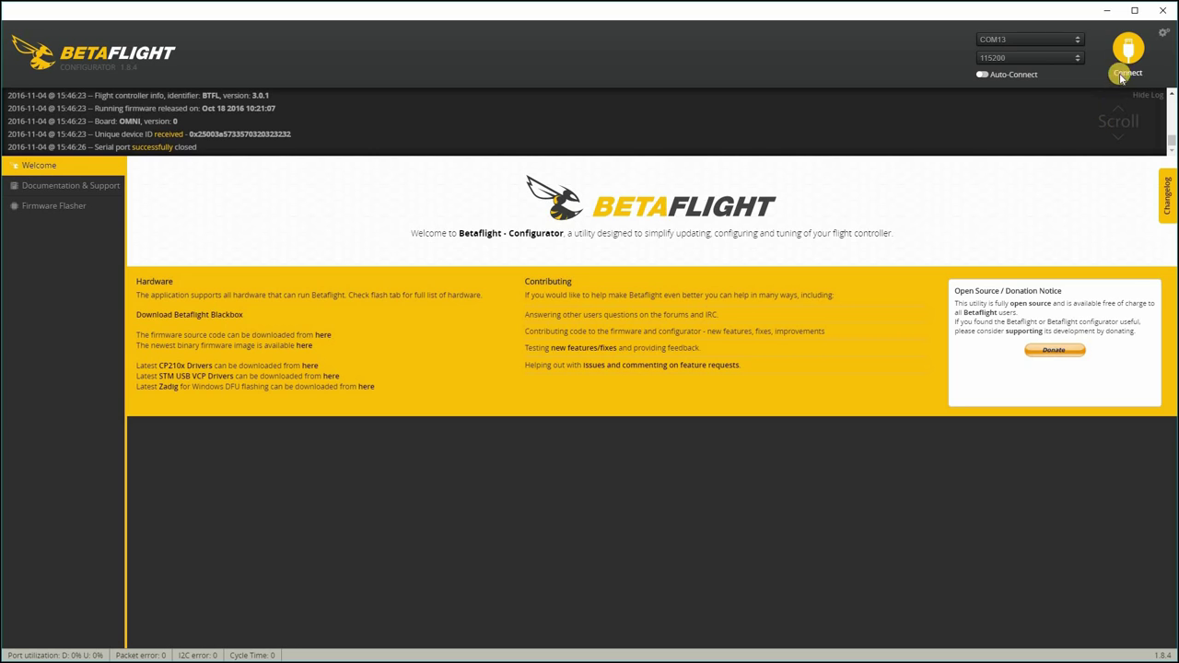
click(1127, 50)
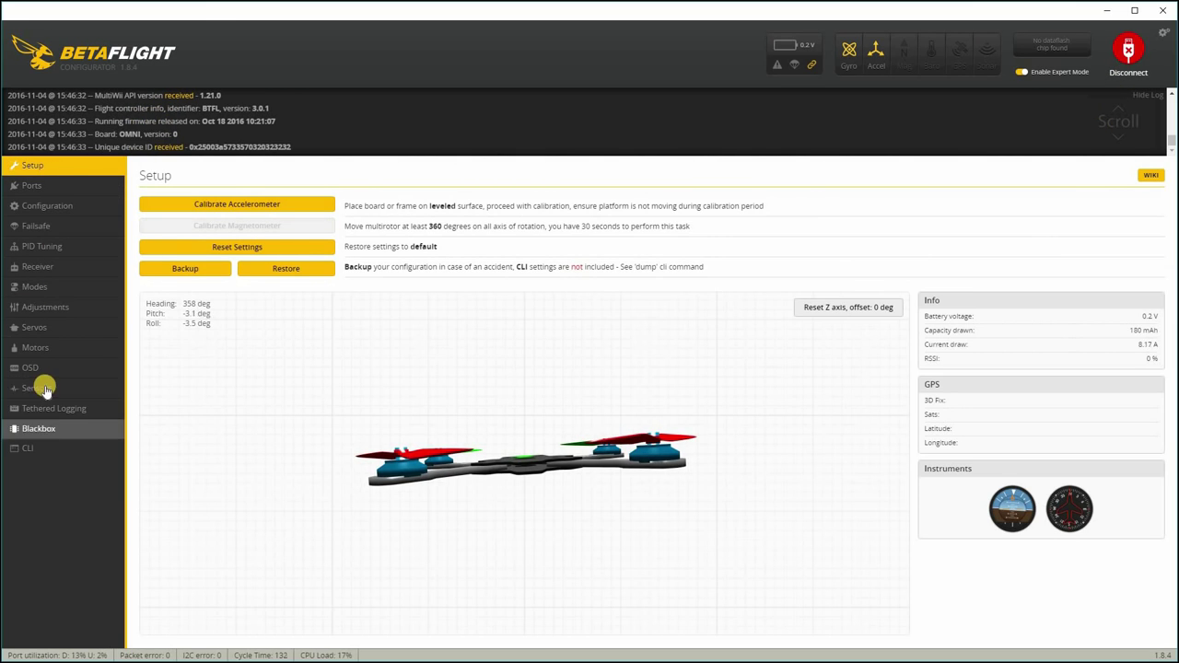
click(41, 428)
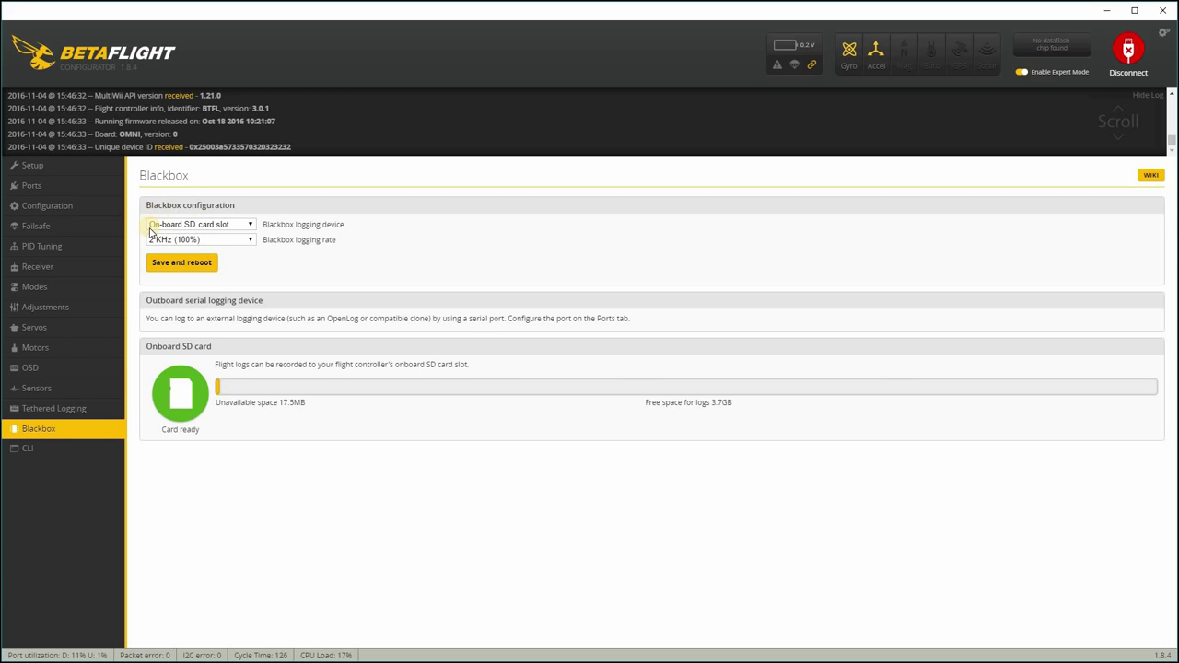
click(240, 226)
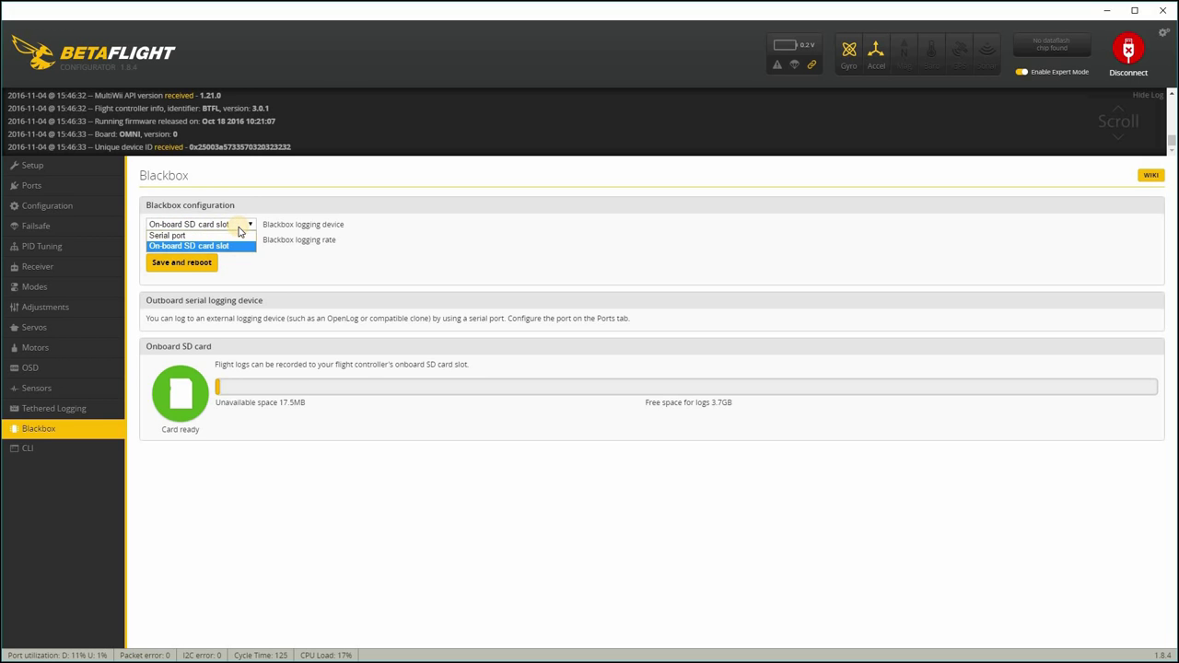
click(363, 227)
Step: Set the Blackbox logging rate to 500 Hz (25%), then save and reboot the board
click(251, 239)
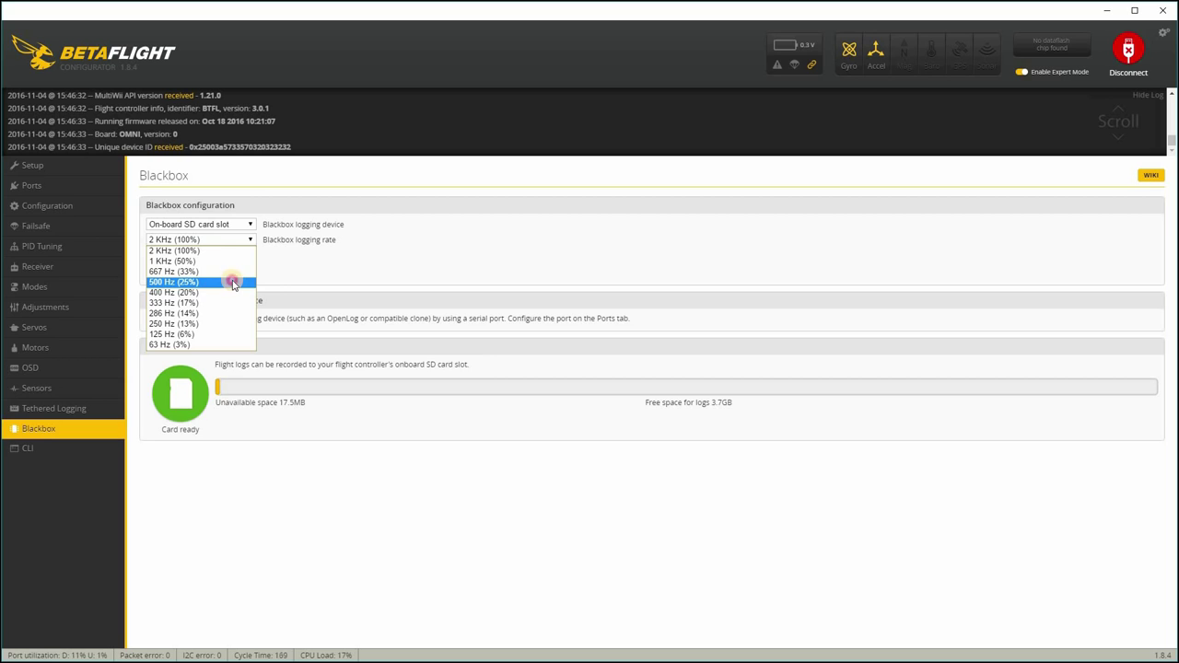
click(233, 283)
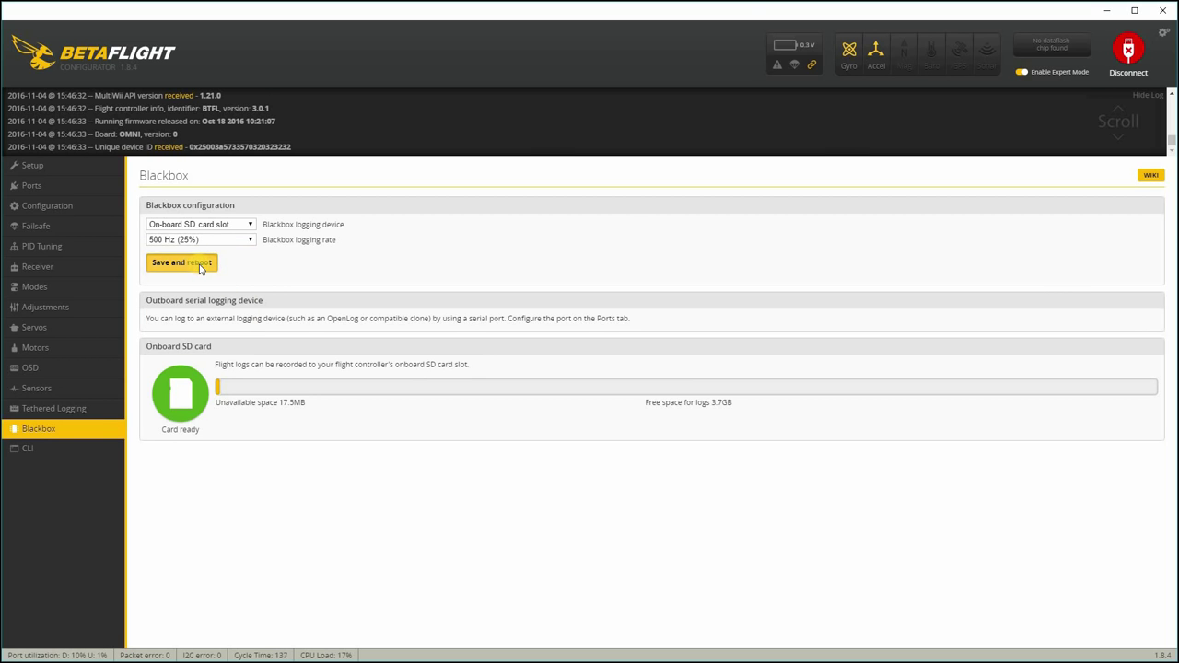
click(199, 264)
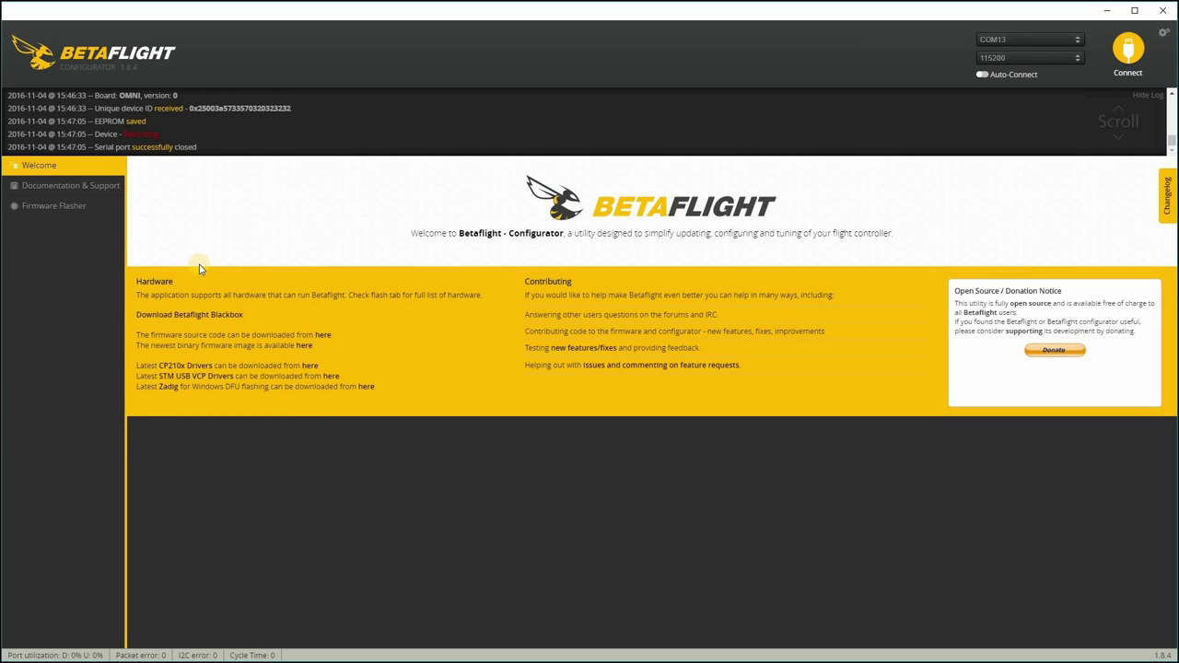